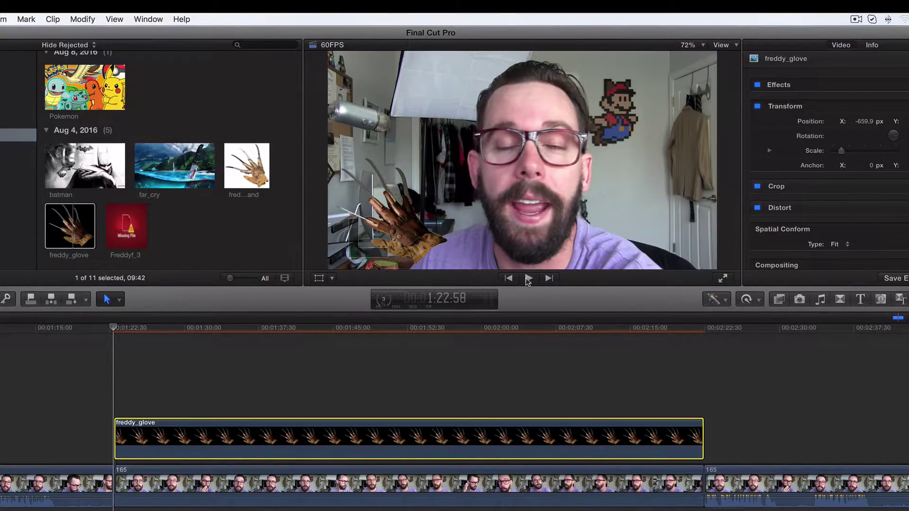
# Preview the glove animation in the viewer, then stop playback and select the freddy_glove clip.
pyautogui.click(527, 279)
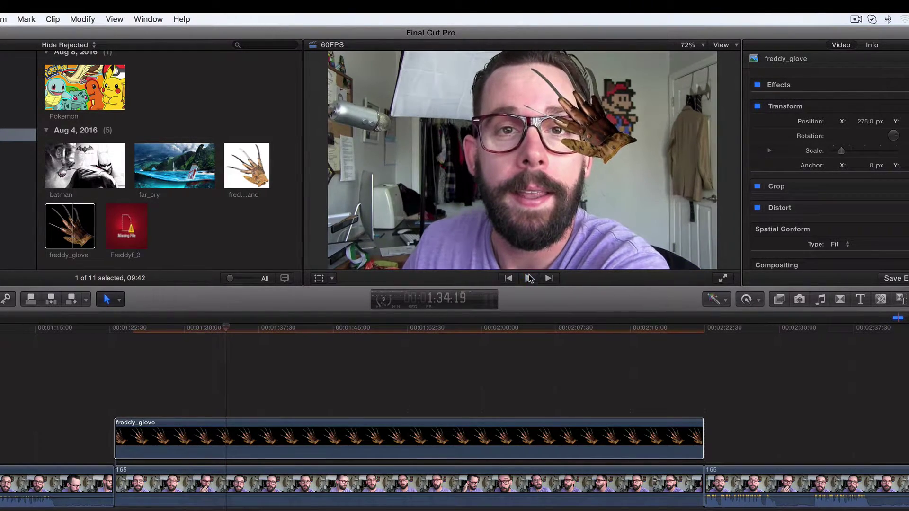
pyautogui.click(529, 278)
pyautogui.click(365, 435)
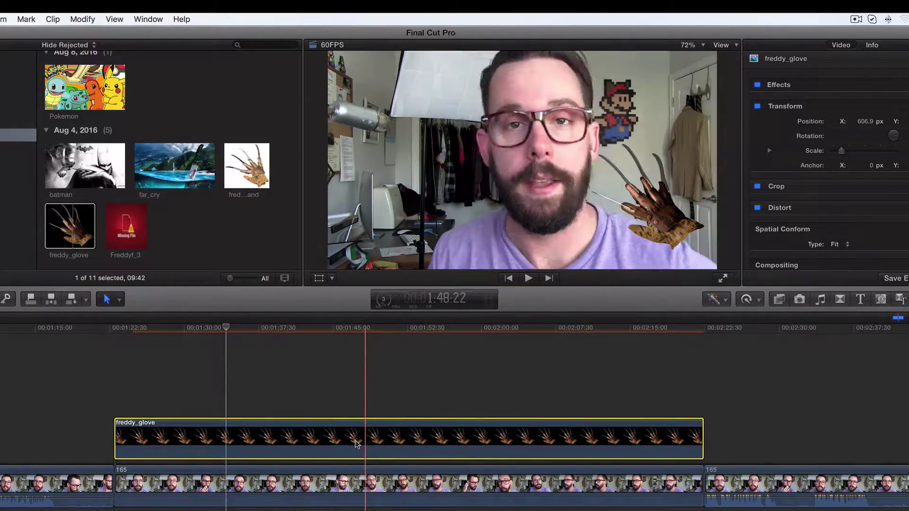
# Show the Video Animation editor for freddy_glove with Control-V after dismissing its shortcut menu.
pyautogui.rightClick(308, 435)
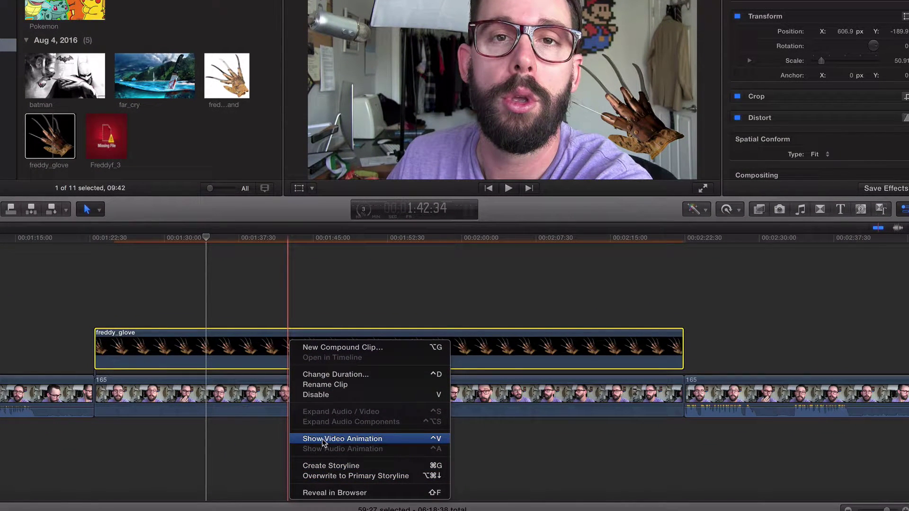
pyautogui.click(265, 337)
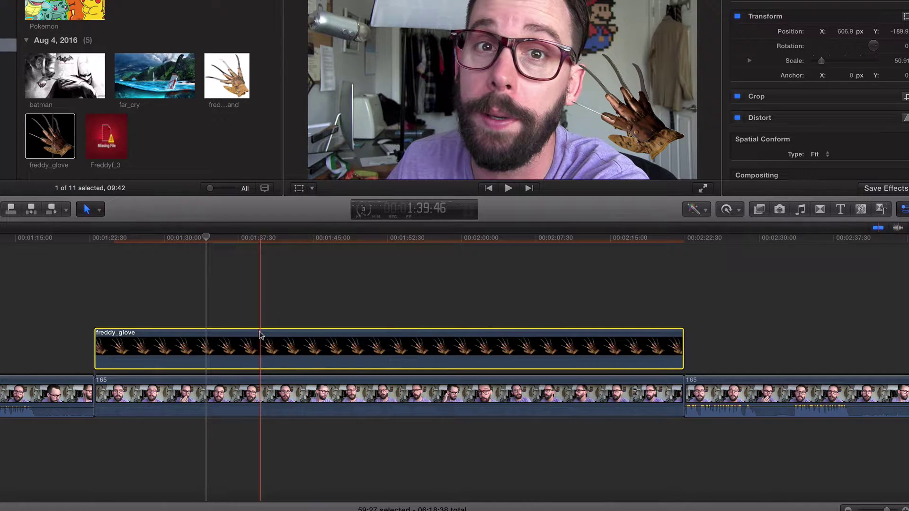
pyautogui.hotkey('ctrl', 'v')
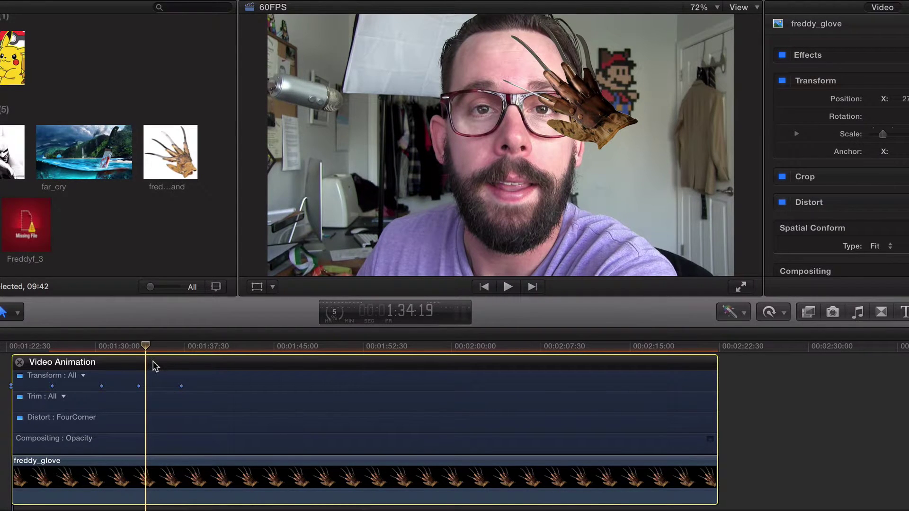
# Zoom the timeline and drag three Transform keyframes earlier, to about 01:00:01:05 and 01:00:01:31.
pyautogui.press('super+equal')
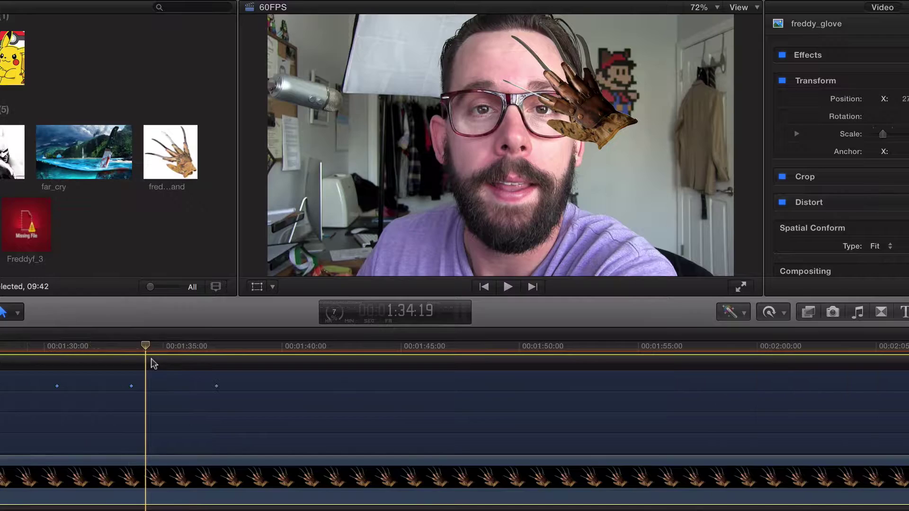
pyautogui.press('super+equal')
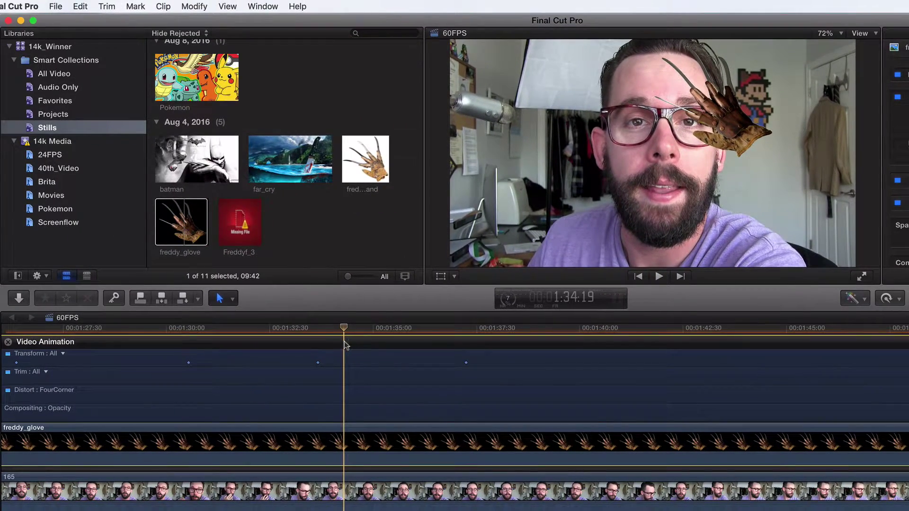
pyautogui.hscroll(-10, 339, 345)
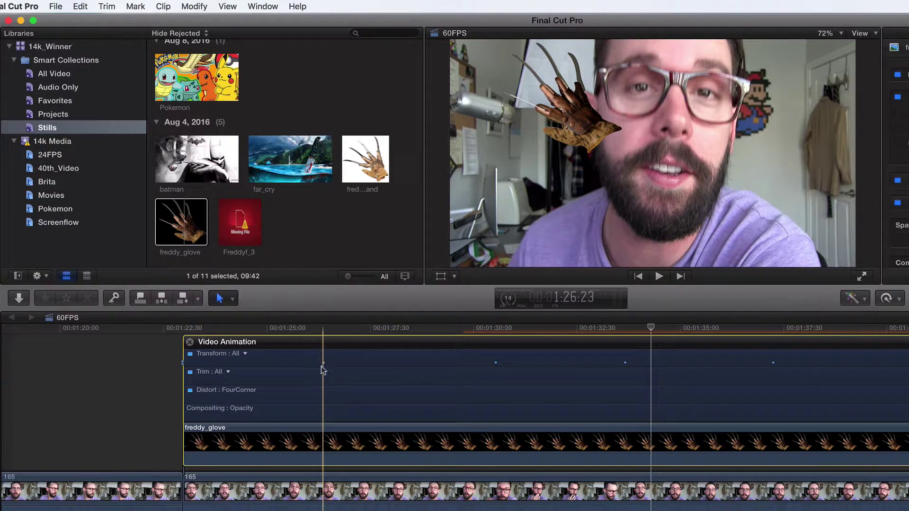
pyautogui.click(322, 363)
pyautogui.moveTo(323, 362); pyautogui.dragTo(214, 363)
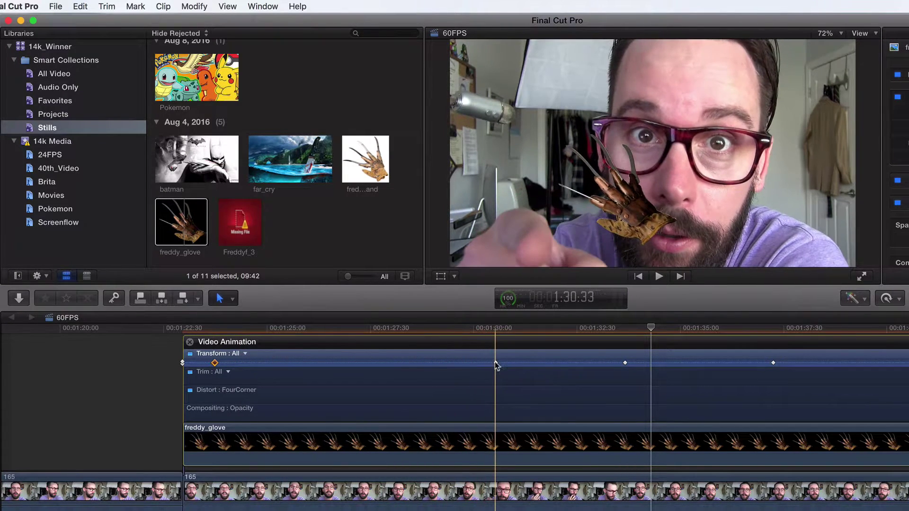
pyautogui.moveTo(496, 363); pyautogui.dragTo(239, 363)
pyautogui.moveTo(623, 362); pyautogui.dragTo(262, 363)
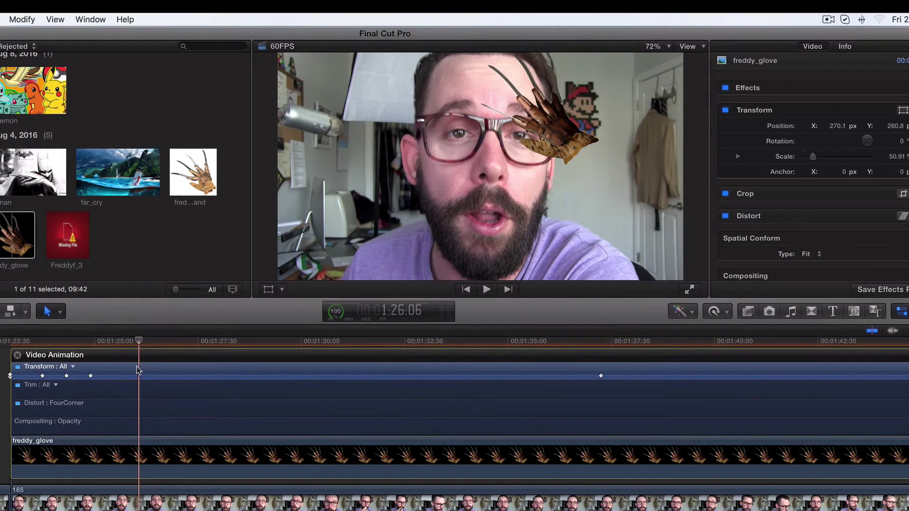
# Check the glove's motion frame by frame, then move the far keyframe to 01:00:02:25.
pyautogui.click(311, 359)
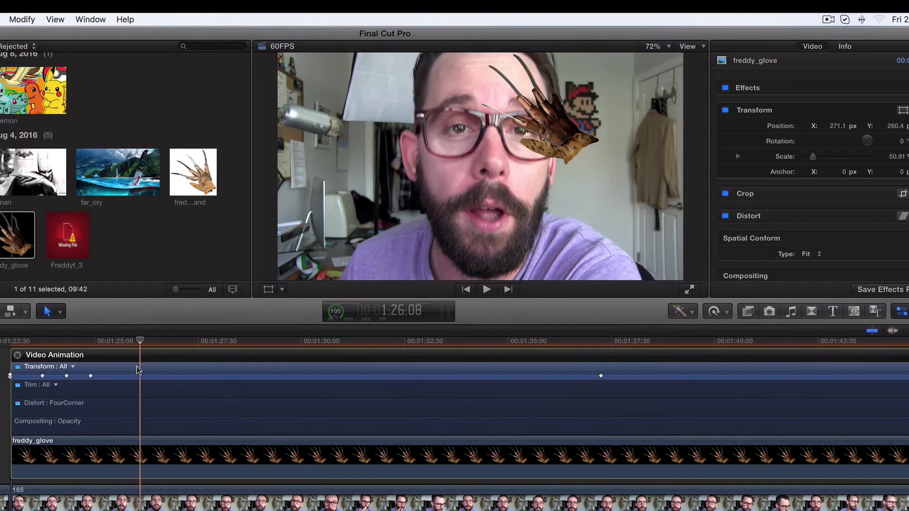
pyautogui.press('Right')
pyautogui.press('Right')
pyautogui.press('Right')
pyautogui.press('Right')
pyautogui.press('Right')
pyautogui.press('Right')
pyautogui.press('Right')
pyautogui.press('Right')
pyautogui.press('Right')
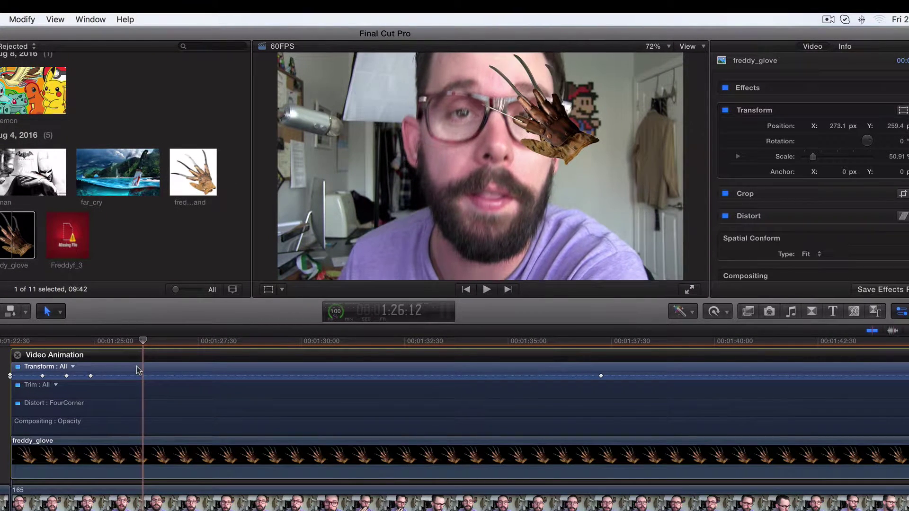
pyautogui.press('Right')
pyautogui.press('Right')
pyautogui.press('Right')
pyautogui.press('Right')
pyautogui.press('Right')
pyautogui.press('Right')
pyautogui.press('Right')
pyautogui.press('Right')
pyautogui.press('Right')
pyautogui.press('Right')
pyautogui.press('Right')
pyautogui.press('Right')
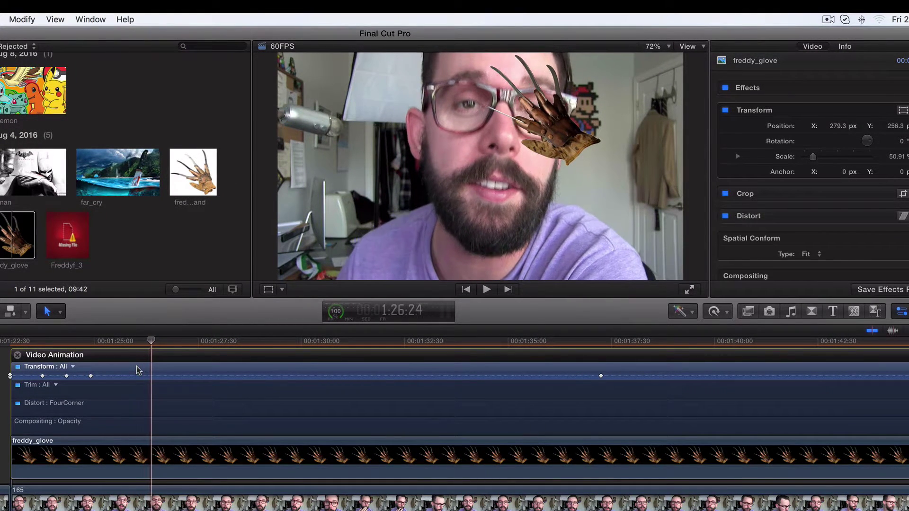
pyautogui.press('Right')
pyautogui.press('Right')
pyautogui.press('Right')
pyautogui.press('Right')
pyautogui.press('Right')
pyautogui.press('Right')
pyautogui.press('Right')
pyautogui.press('Right')
pyautogui.press('Right')
pyautogui.press('Right')
pyautogui.press('Right')
pyautogui.press('Right')
pyautogui.press('Right')
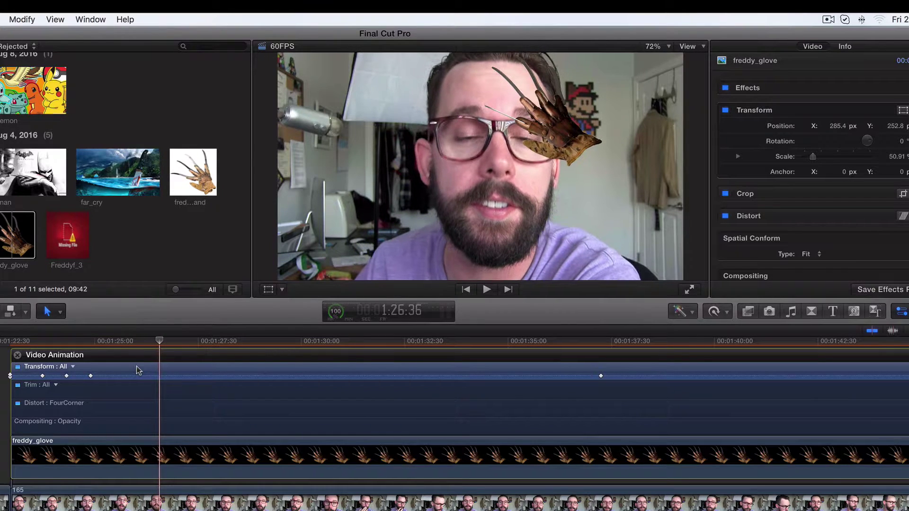
pyautogui.press('Right')
pyautogui.press('Right')
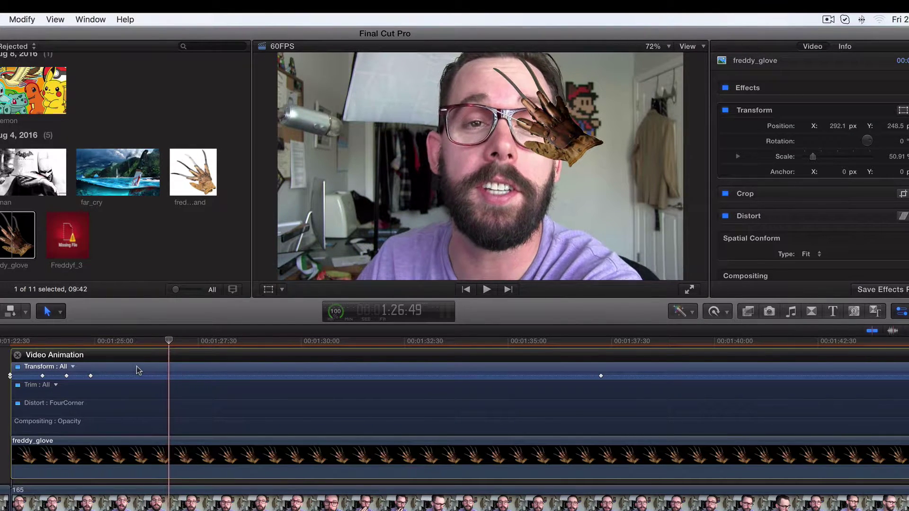
pyautogui.press('Left')
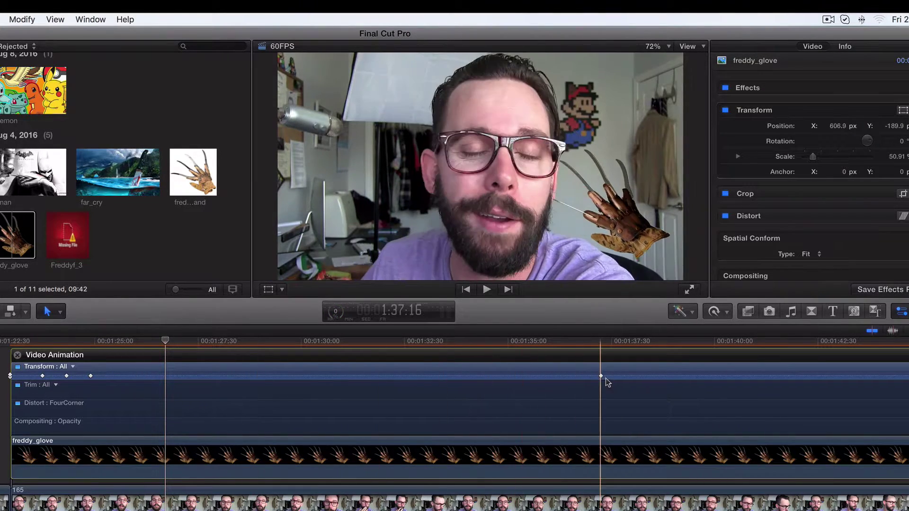
pyautogui.moveTo(601, 376); pyautogui.dragTo(115, 374)
pyautogui.click(7, 336)
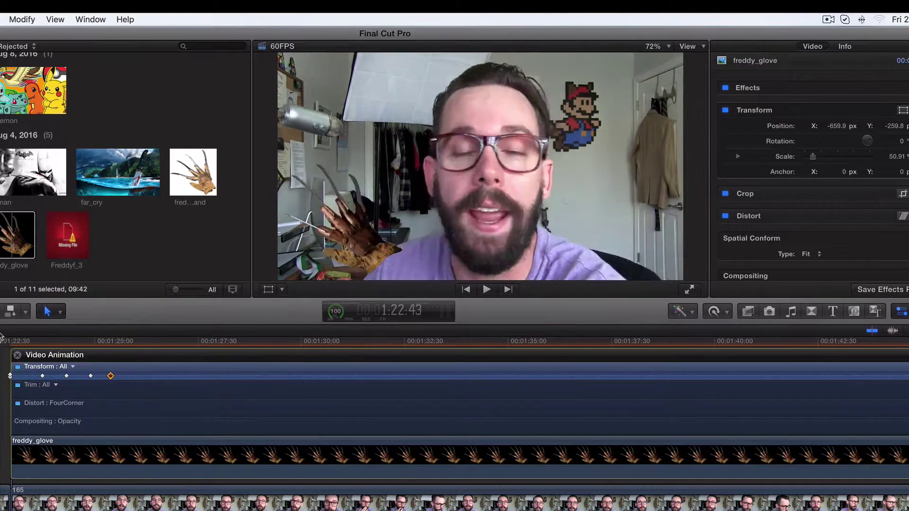
pyautogui.click(487, 289)
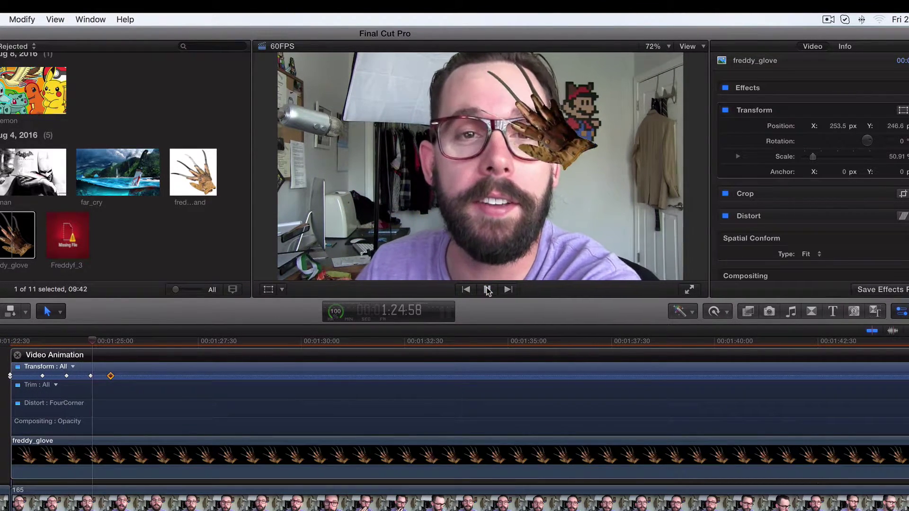
pyautogui.click(488, 289)
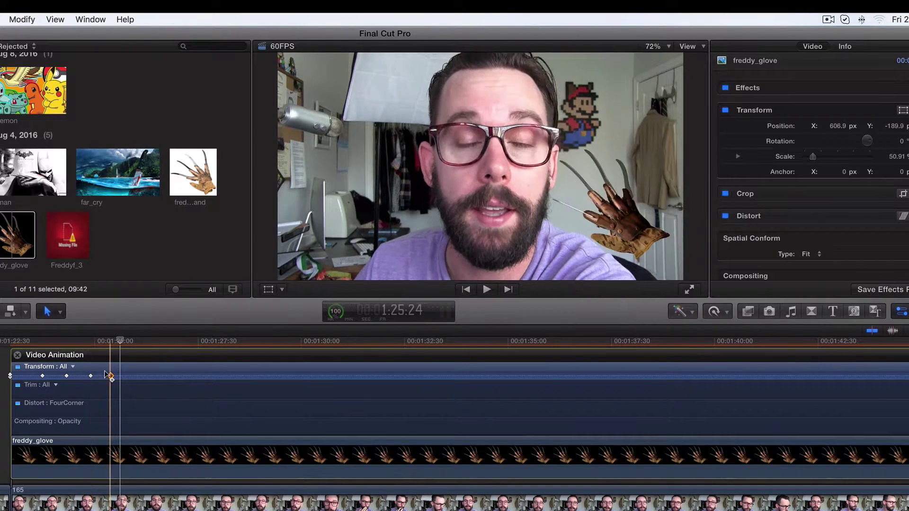
pyautogui.click(42, 376)
pyautogui.moveTo(42, 376)
pyautogui.mouseDown()
pyautogui.moveTo(25, 376)
pyautogui.moveTo(89, 375)
pyautogui.moveTo(55, 375)
pyautogui.mouseUp()
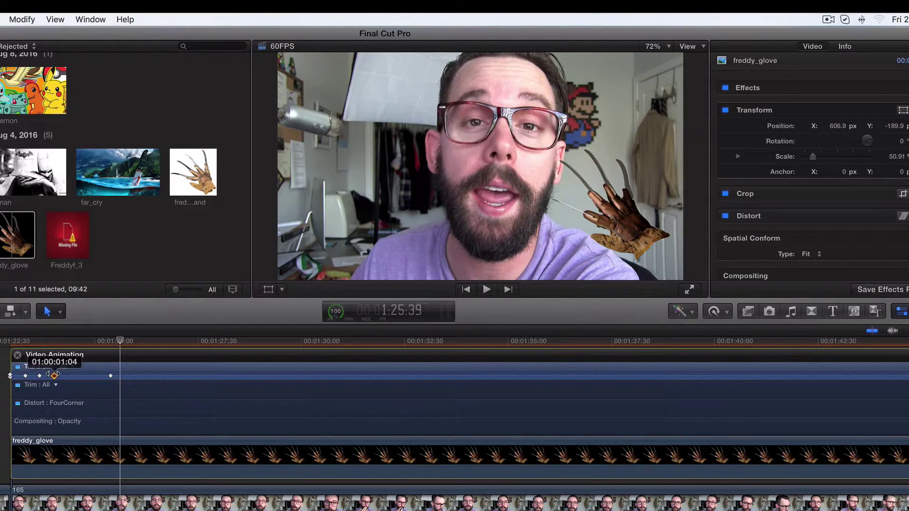
pyautogui.moveTo(111, 375); pyautogui.dragTo(68, 376)
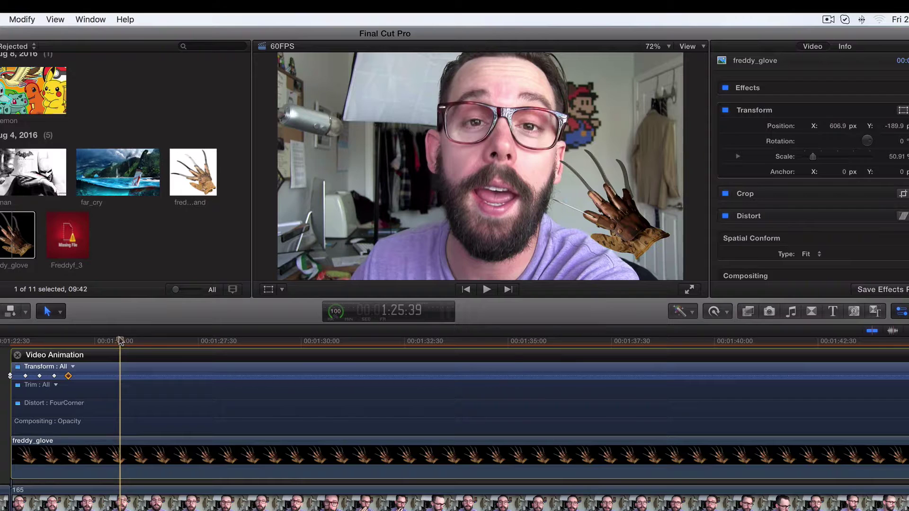
pyautogui.moveTo(120, 341); pyautogui.dragTo(12, 339)
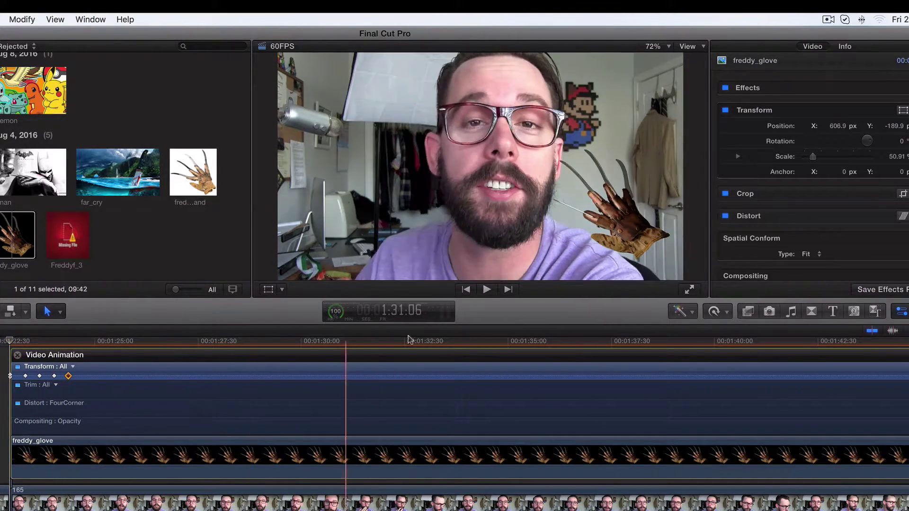
pyautogui.click(484, 290)
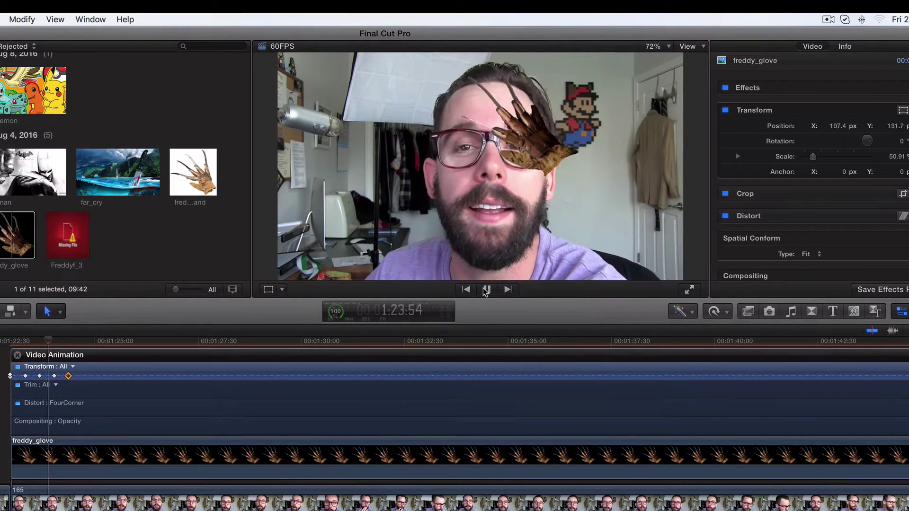
pyautogui.click(486, 289)
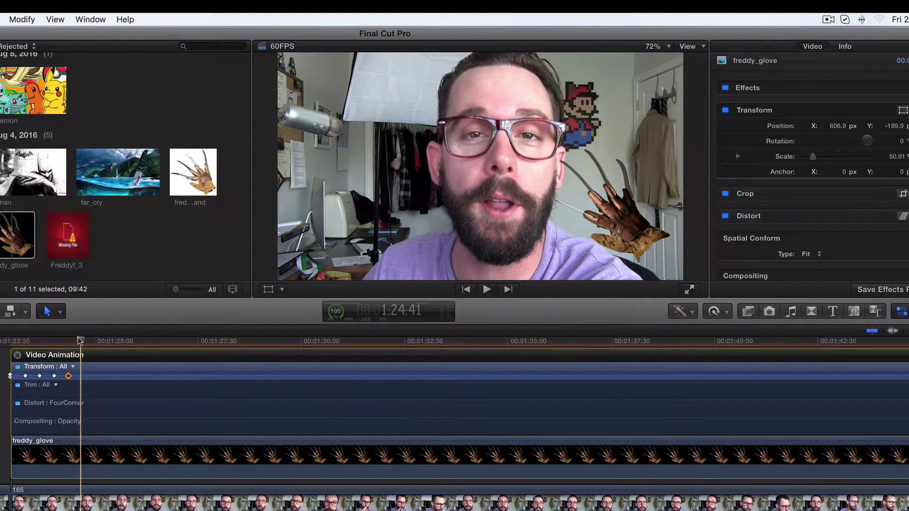
pyautogui.moveTo(79, 339); pyautogui.dragTo(180, 354)
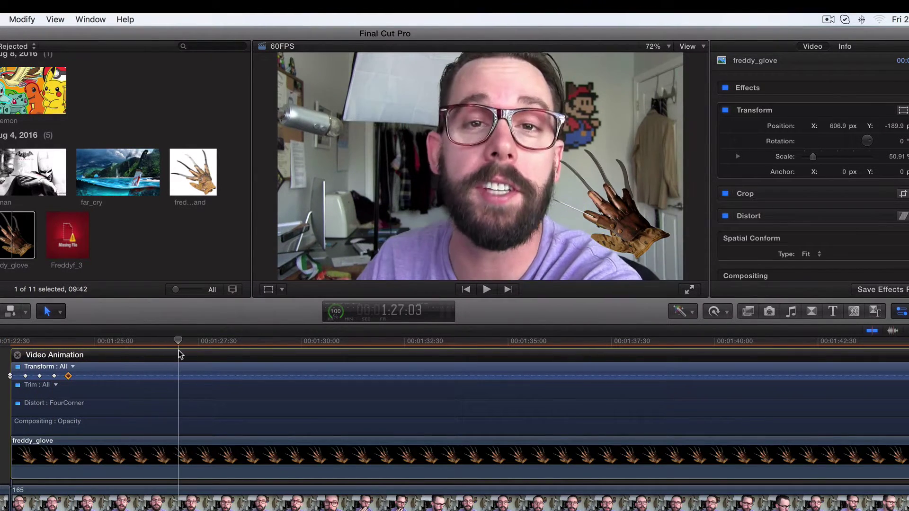
# Keyframe the glove moving down-right, then left of the face at 1:25:12 (X −420, Y −174.7).
pyautogui.click(54, 376)
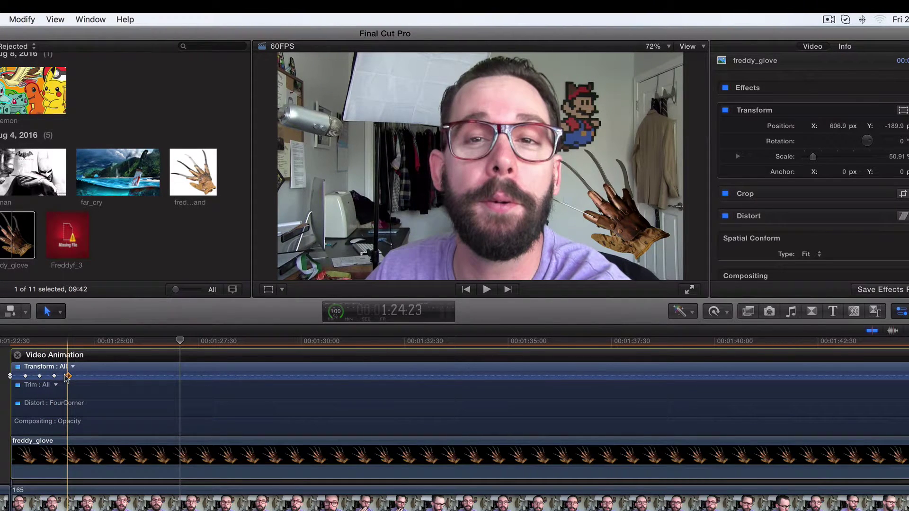
pyautogui.click(269, 290)
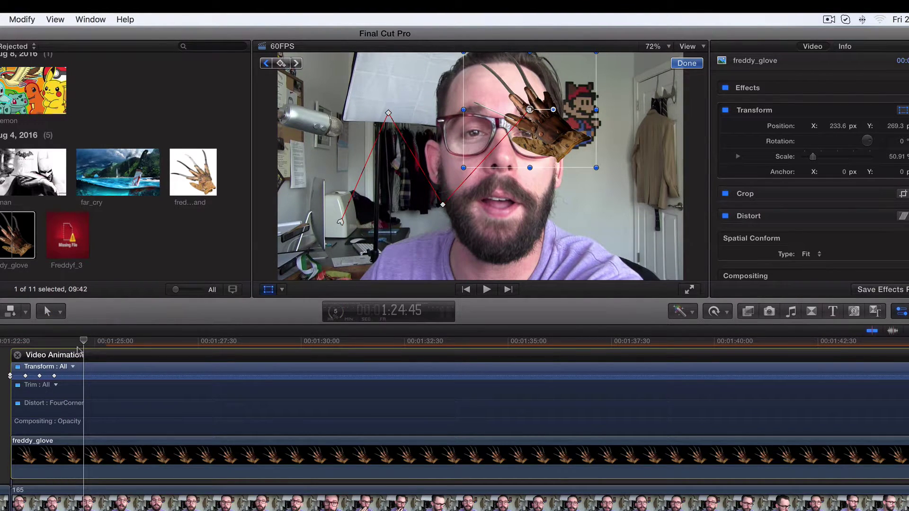
pyautogui.moveTo(568, 143); pyautogui.dragTo(619, 225)
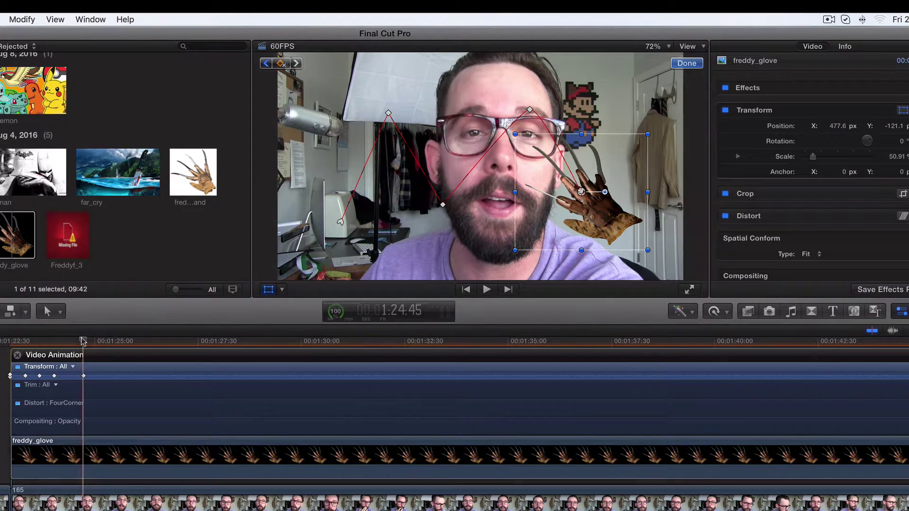
pyautogui.moveTo(88, 341); pyautogui.dragTo(101, 341)
pyautogui.moveTo(633, 222); pyautogui.dragTo(443, 234)
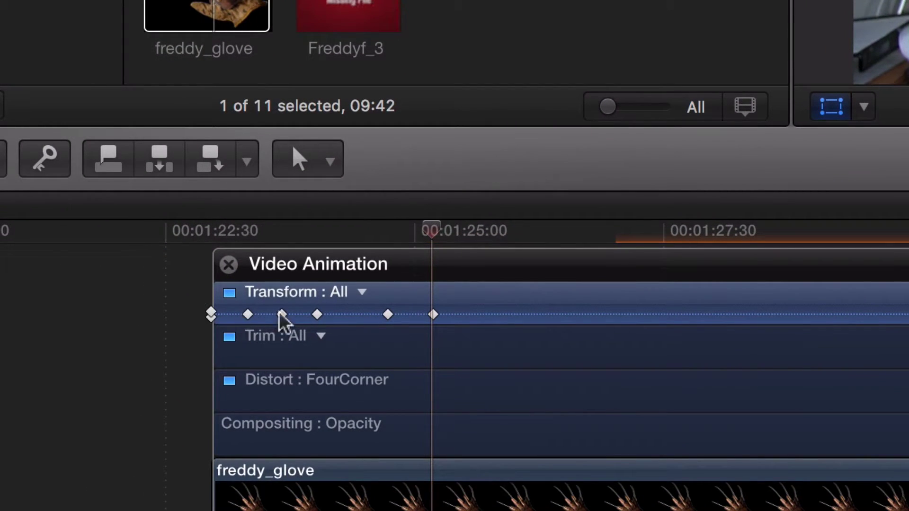
pyautogui.hscroll(3, 420, 313)
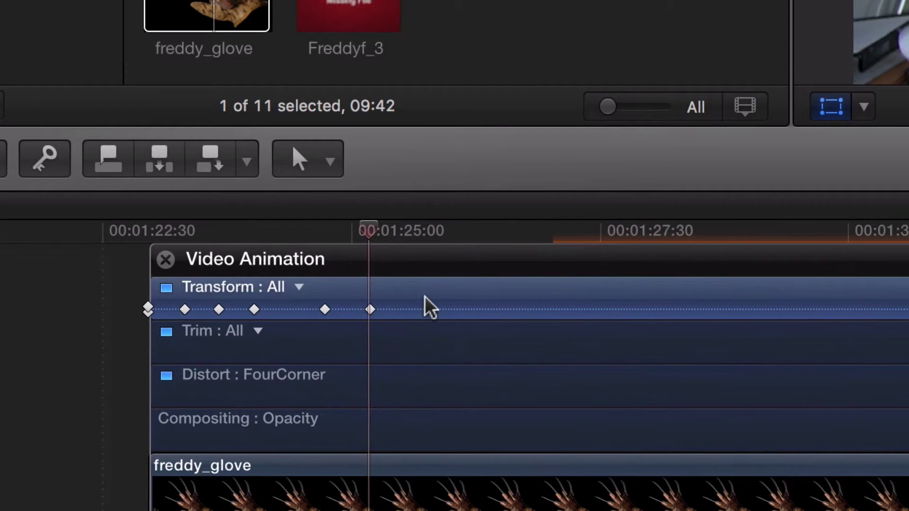
pyautogui.hscroll(-6, 438, 300)
pyautogui.hscroll(2, 451, 295)
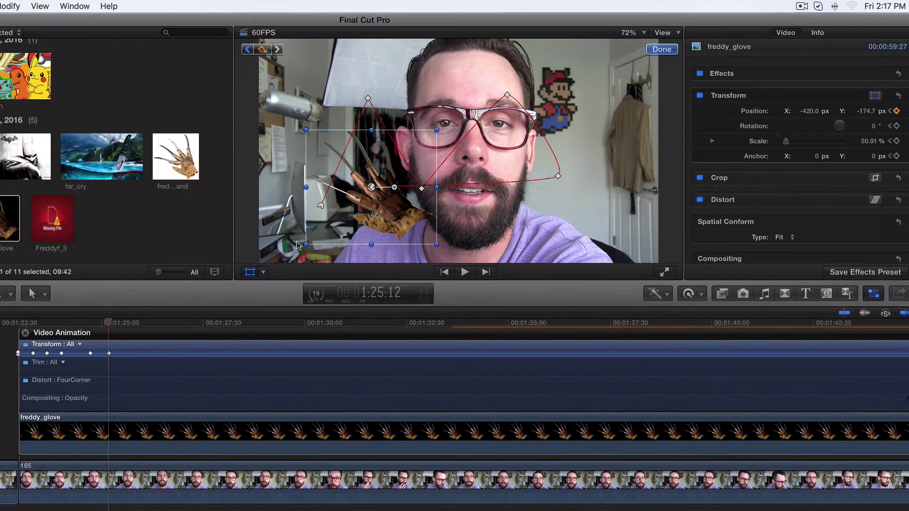
pyautogui.moveTo(122, 322); pyautogui.dragTo(49, 322)
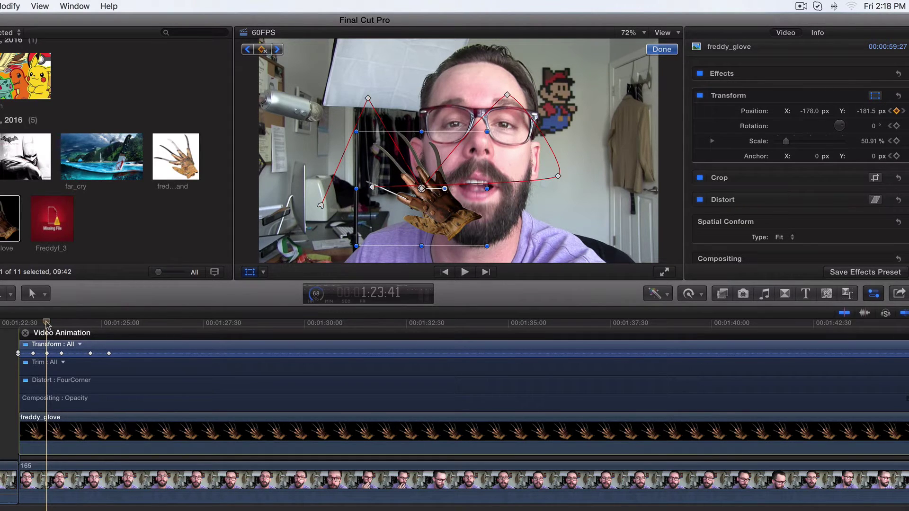
# At 1:25:44, lower, enlarge and rotate the glove over the lower face (X −197, Y −282), then play back.
pyautogui.moveTo(47, 324); pyautogui.dragTo(19, 323)
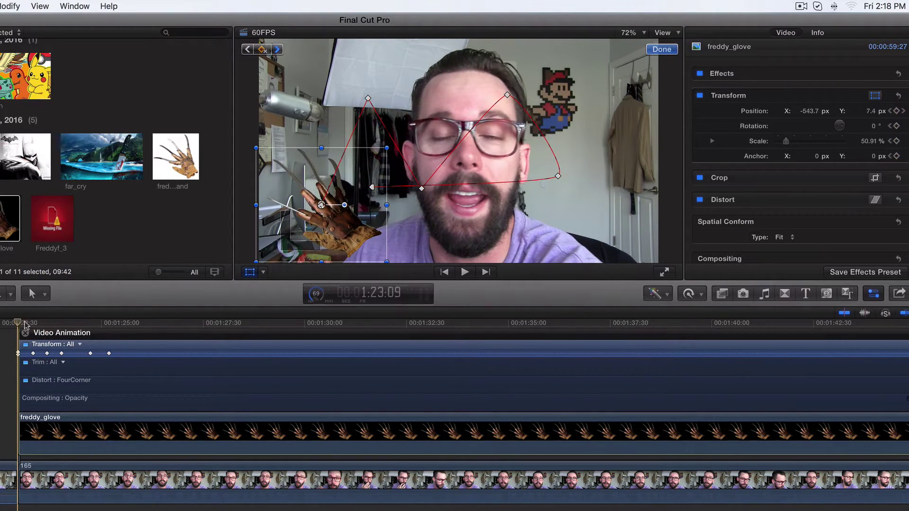
pyautogui.click(26, 324)
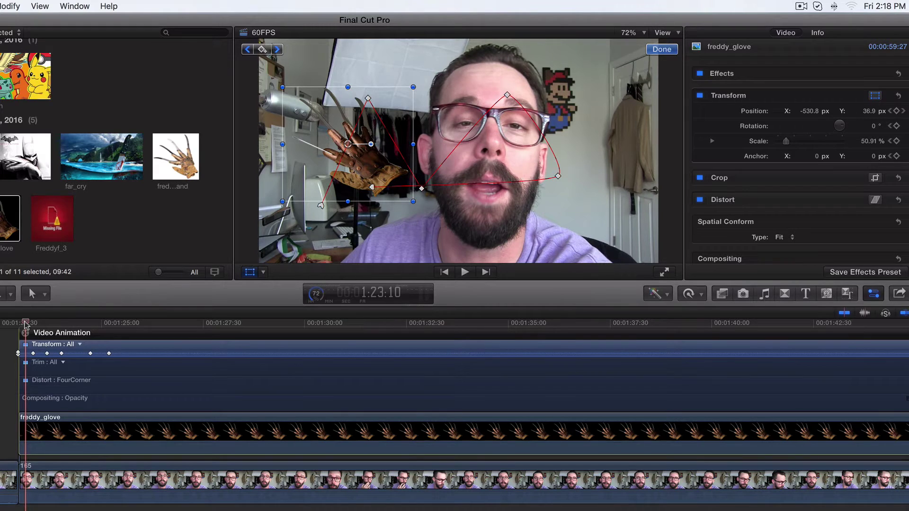
pyautogui.moveTo(26, 323); pyautogui.dragTo(43, 326)
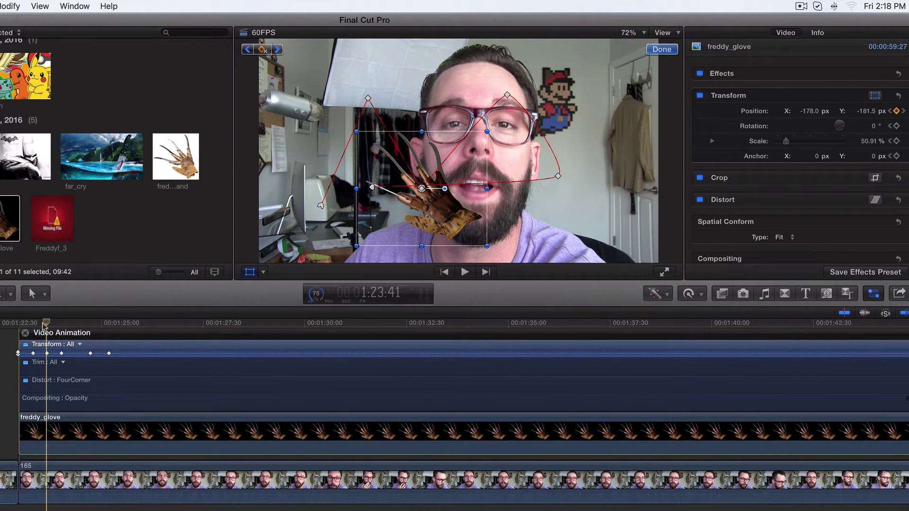
pyautogui.moveTo(42, 325); pyautogui.dragTo(130, 325)
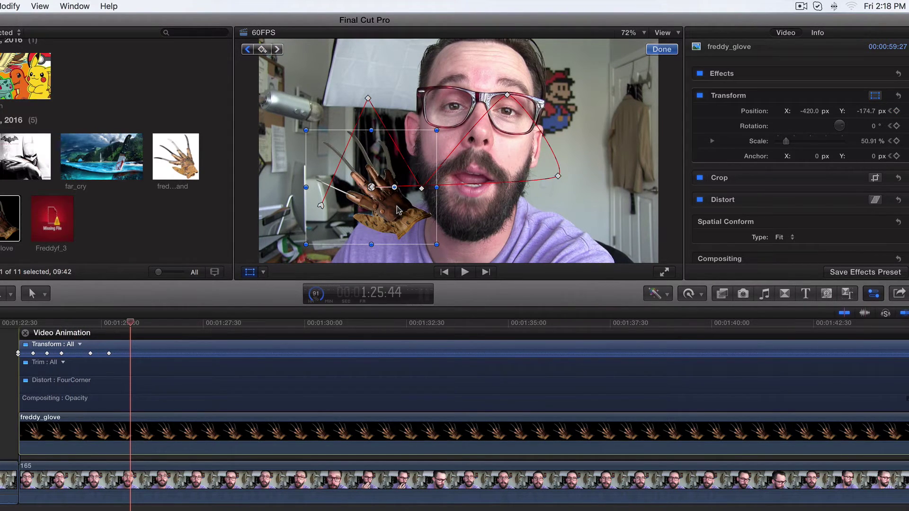
pyautogui.moveTo(401, 203); pyautogui.dragTo(402, 211)
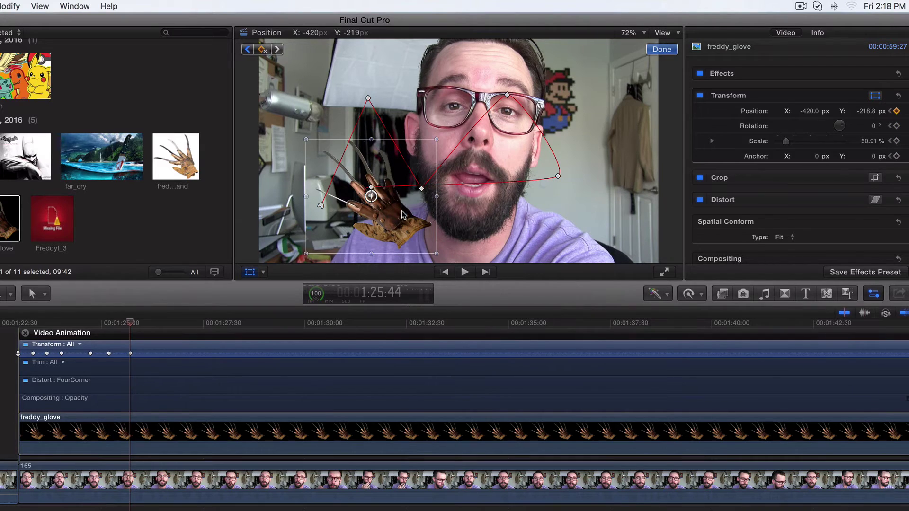
pyautogui.moveTo(431, 143); pyautogui.dragTo(472, 150)
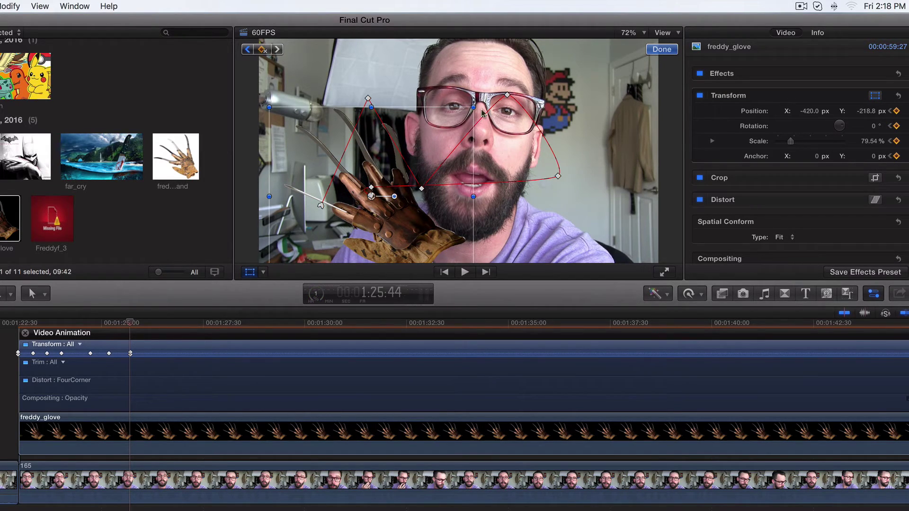
pyautogui.moveTo(848, 125); pyautogui.dragTo(826, 125)
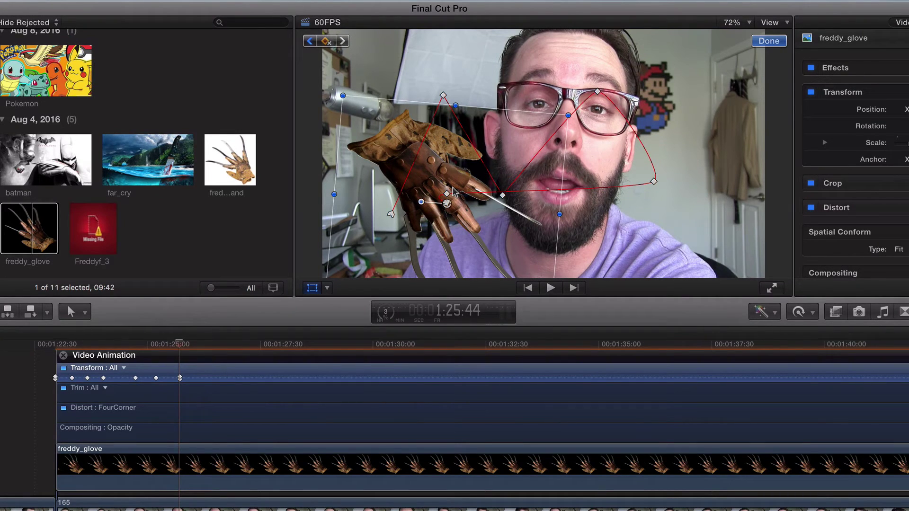
pyautogui.moveTo(451, 218); pyautogui.dragTo(509, 238)
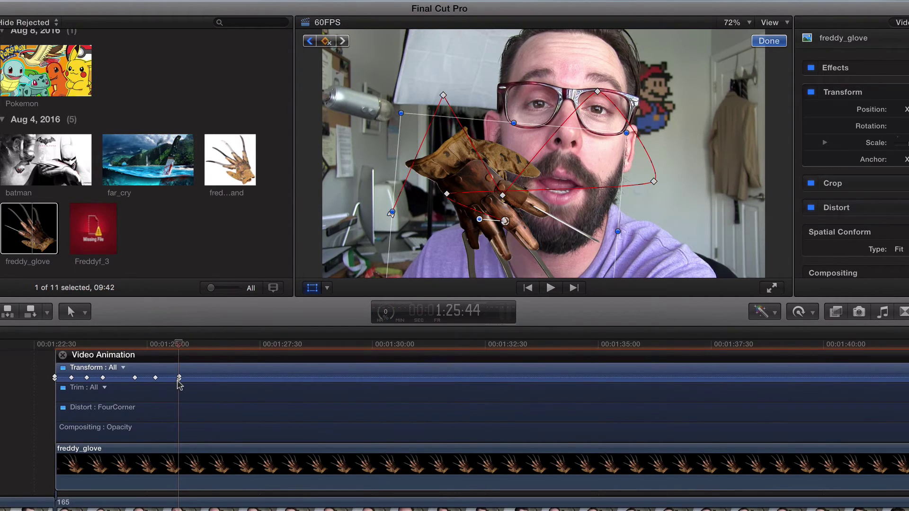
pyautogui.click(551, 287)
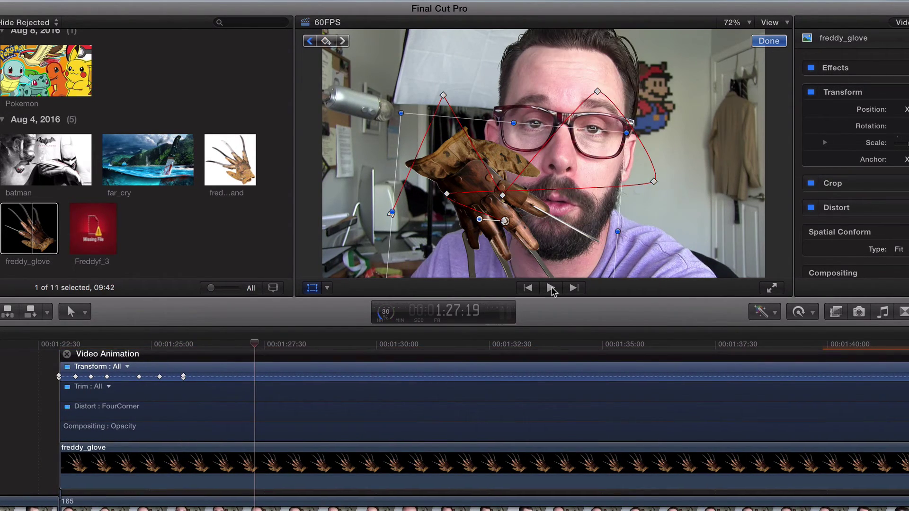